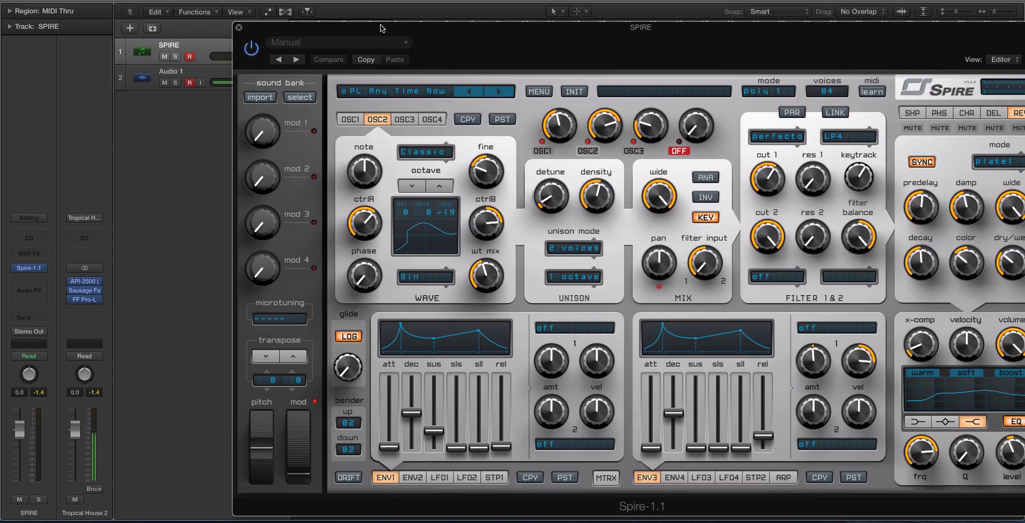
Step: Reposition the synth window so the whole interface is visible and adjust filter 1's cutoff
drag(382, 28, 312, 38)
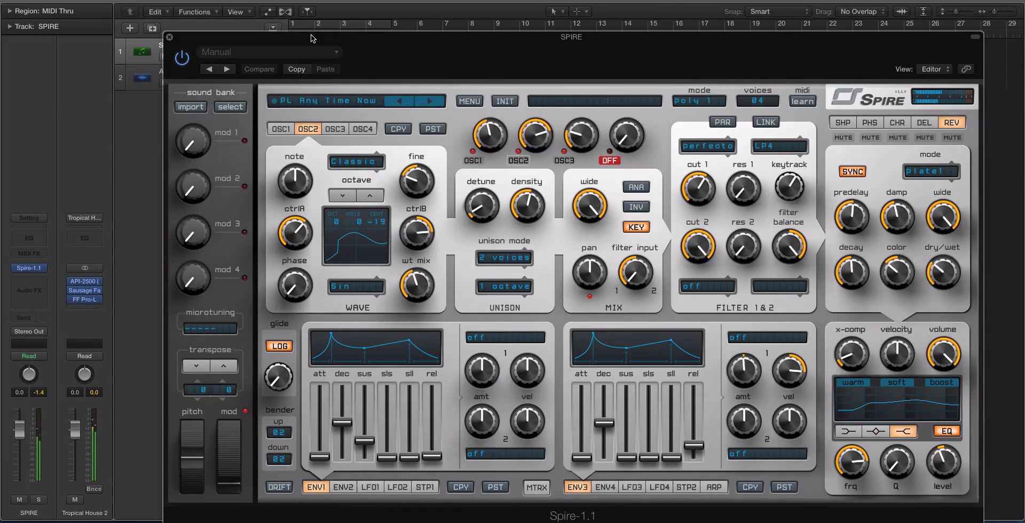
click(176, 58)
click(176, 59)
drag(698, 189, 694, 153)
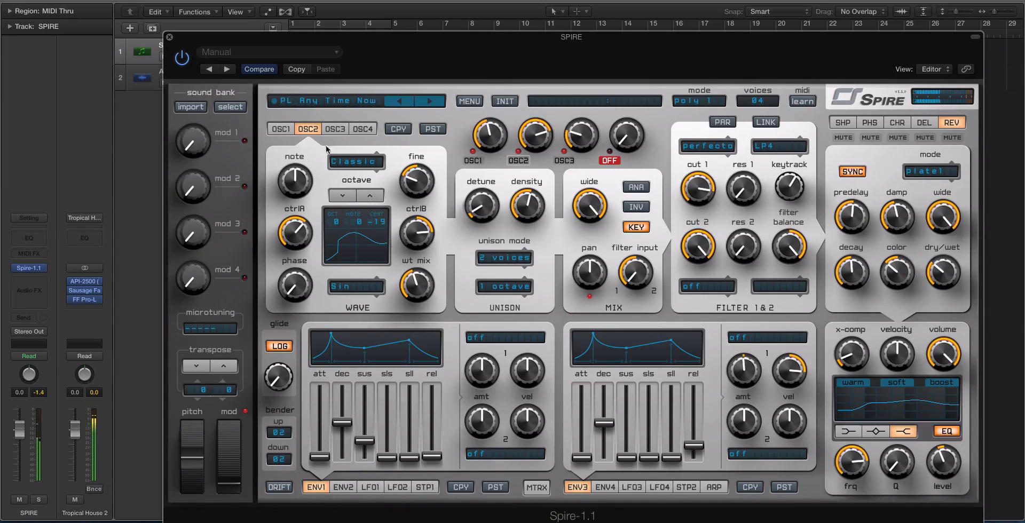
drag(184, 33, 248, 33)
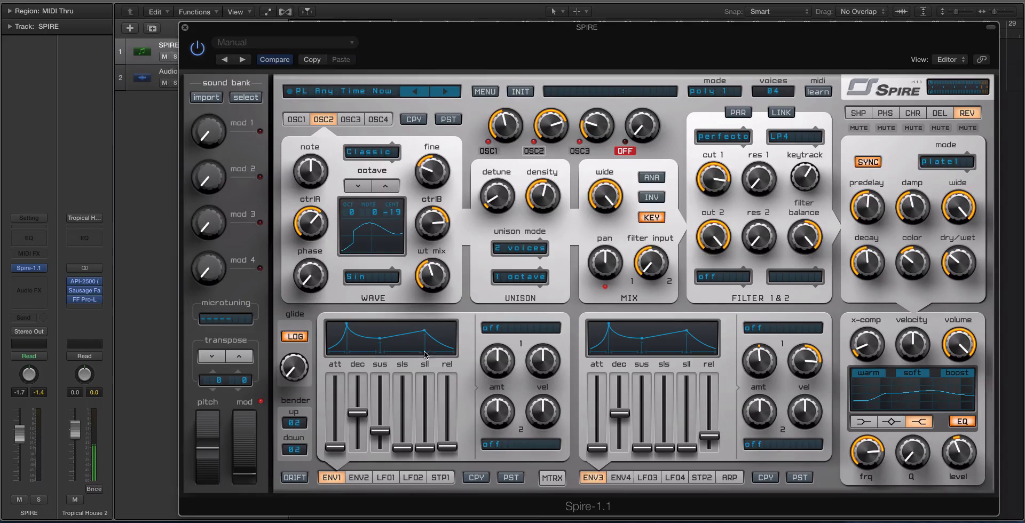
Step: Look through the envelope and LFO pages of both modulation sections, finishing on ENV1 and ENV4
click(355, 478)
click(406, 478)
click(385, 478)
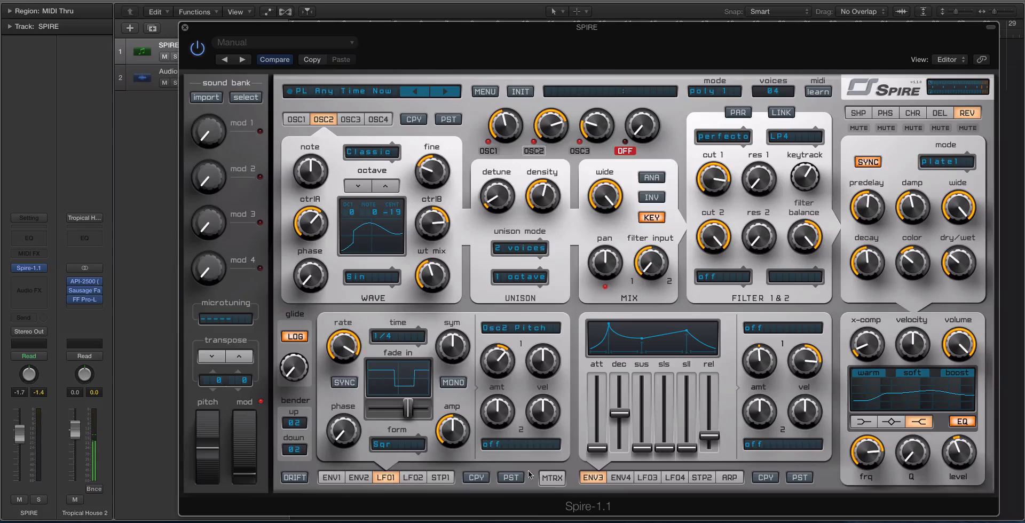
click(655, 478)
click(675, 478)
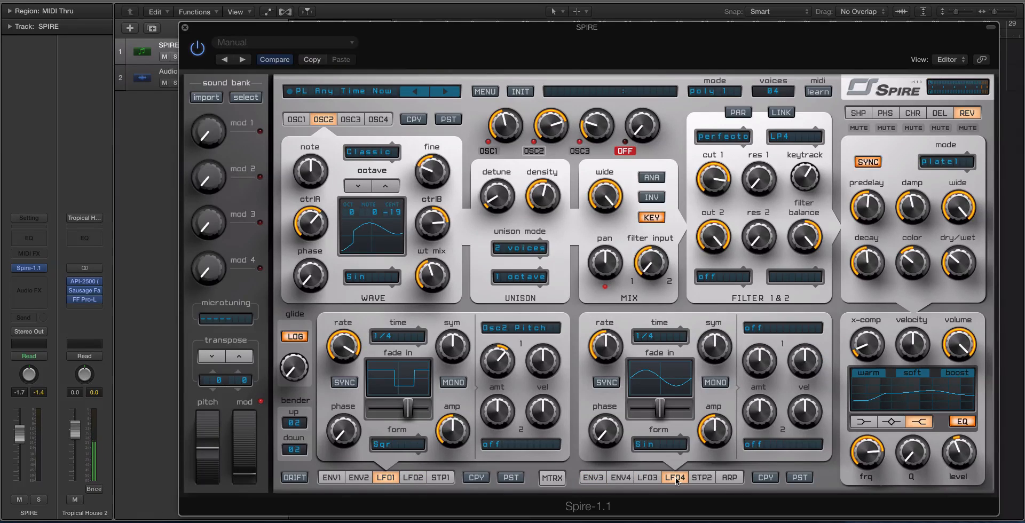
click(330, 478)
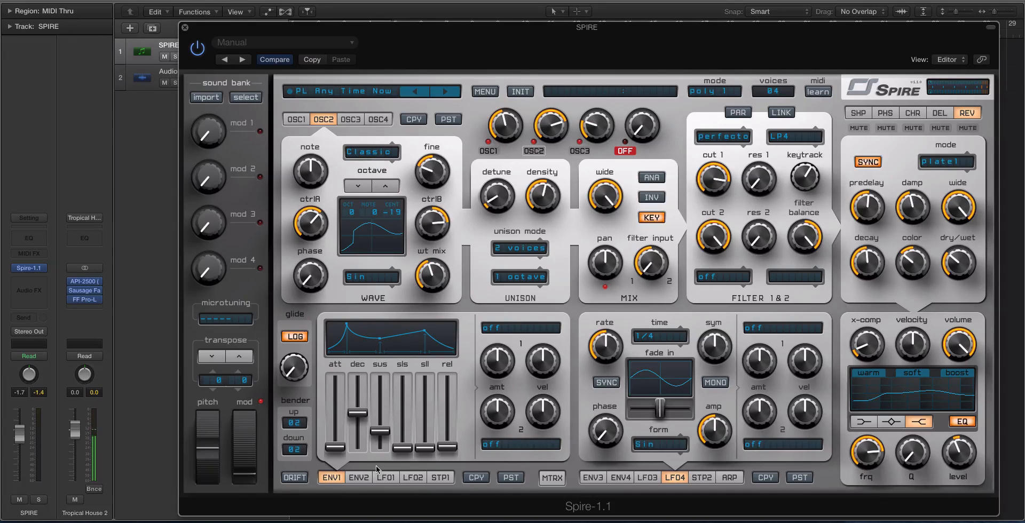
click(359, 477)
click(341, 479)
click(598, 479)
click(621, 478)
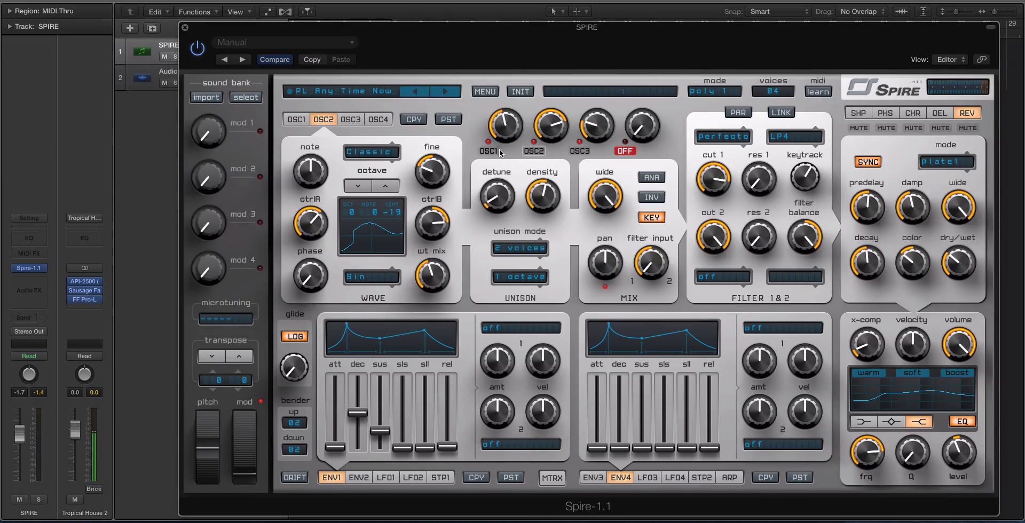
Step: Audition OSC1, OSC2 and OSC3 one at a time by muting the other two, and switch all three back on
click(535, 151)
click(570, 153)
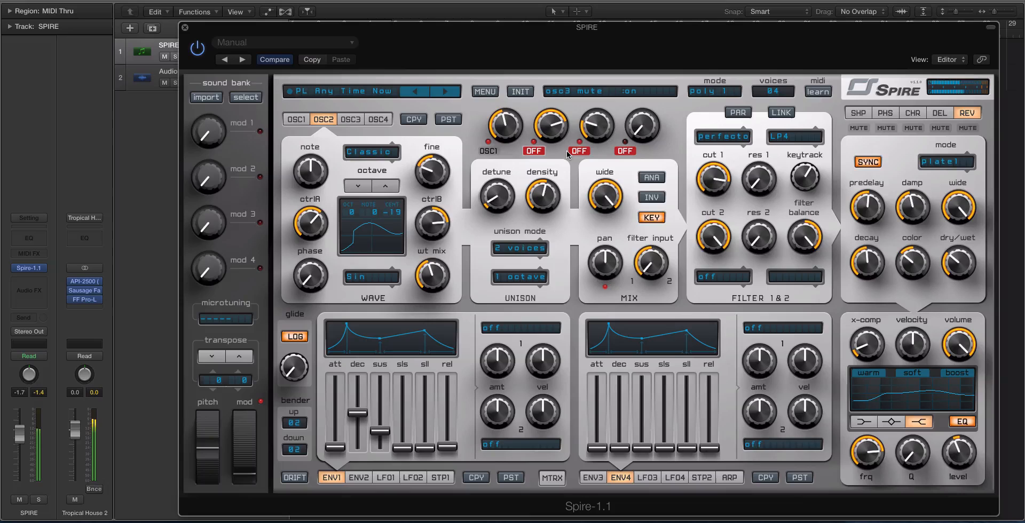
click(499, 151)
click(531, 152)
click(531, 150)
click(580, 151)
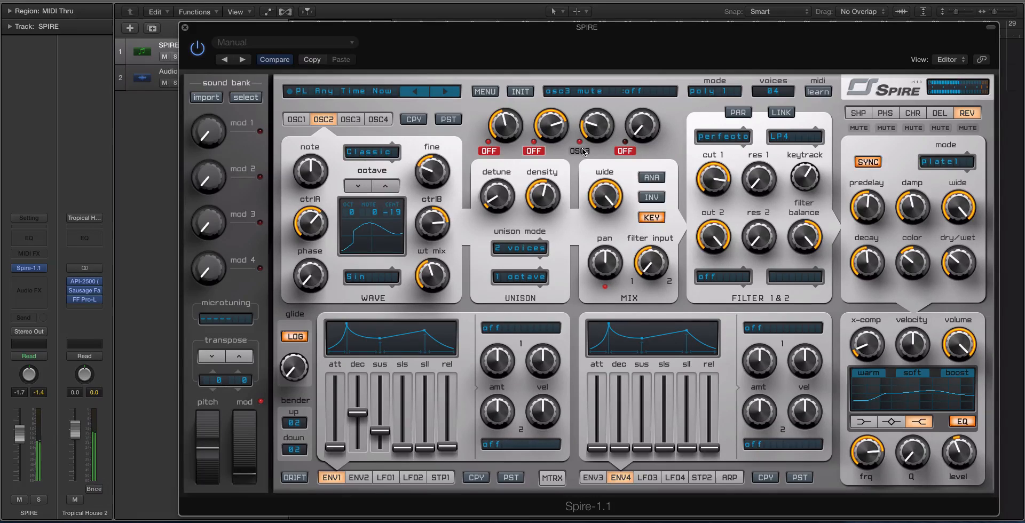
click(580, 151)
click(533, 151)
click(489, 151)
click(580, 151)
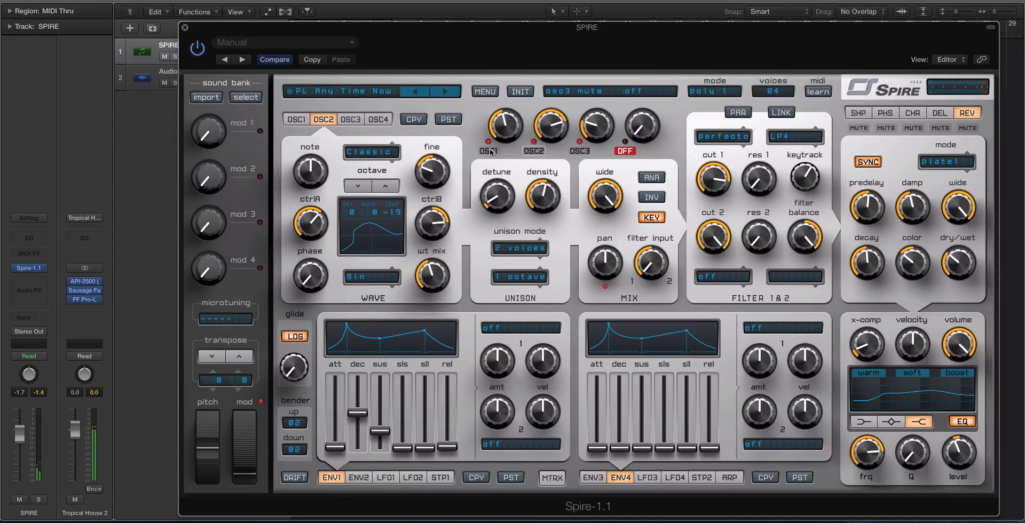
Step: Compare the three oscillators again by isolating OSC1, OSC3 and OSC2 in turn, and unmute all three
click(534, 151)
click(578, 151)
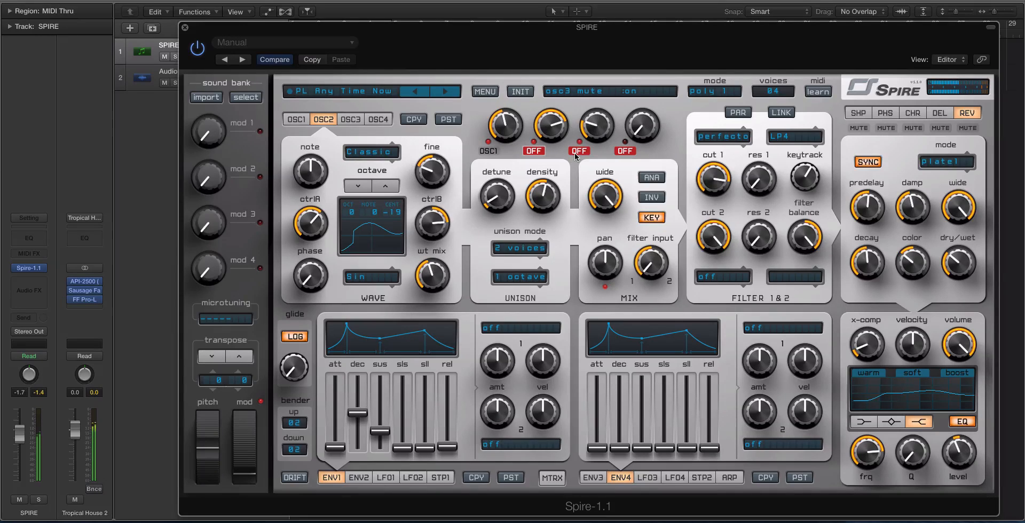
click(495, 151)
click(579, 151)
click(488, 151)
click(531, 151)
click(579, 151)
click(490, 151)
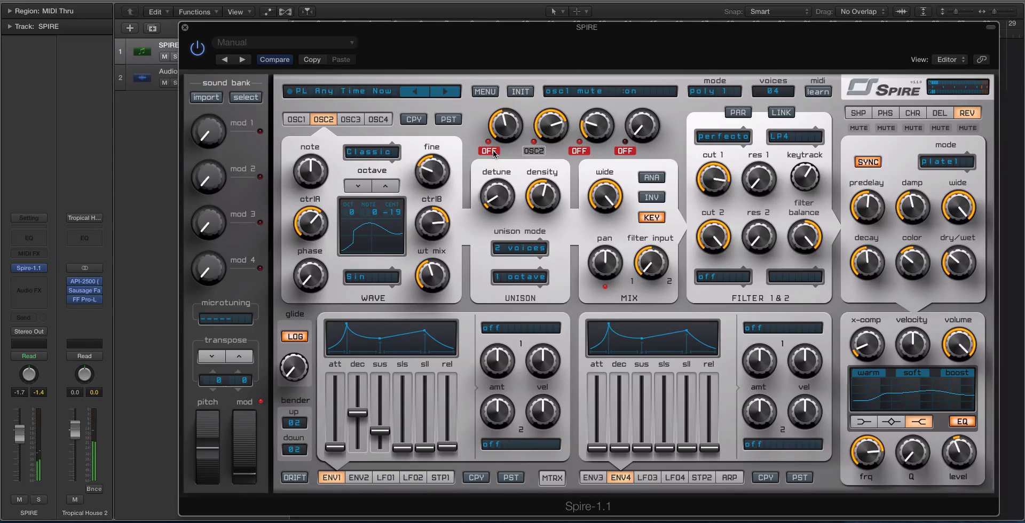
click(493, 152)
click(579, 151)
Step: Reset the velocity amount of ENV3's first modulation slot to centre and leave its destination off
click(593, 478)
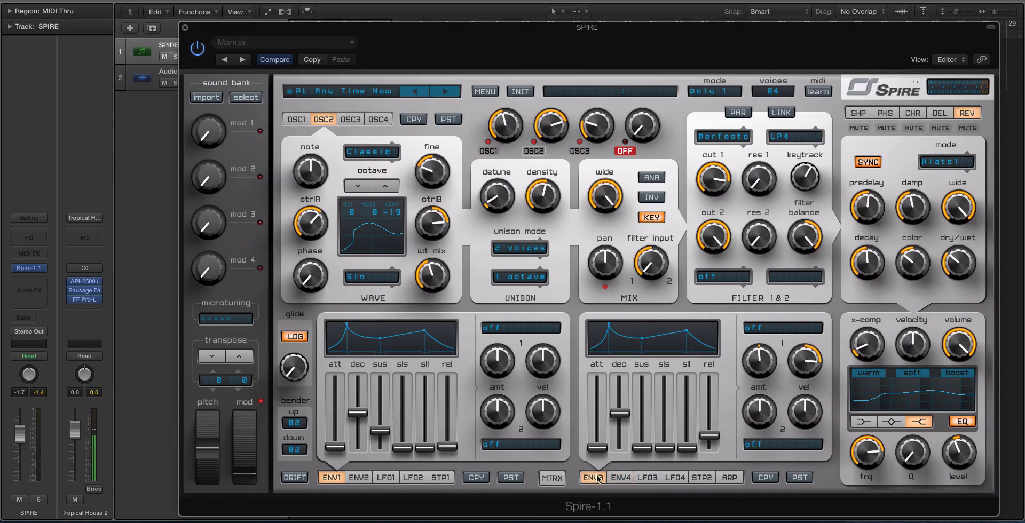
double_click(804, 366)
click(764, 328)
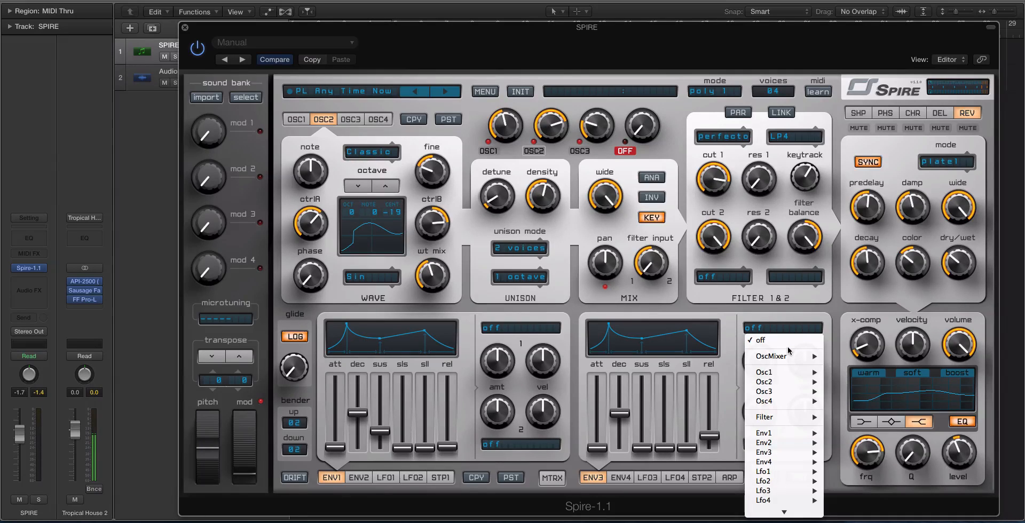
click(774, 348)
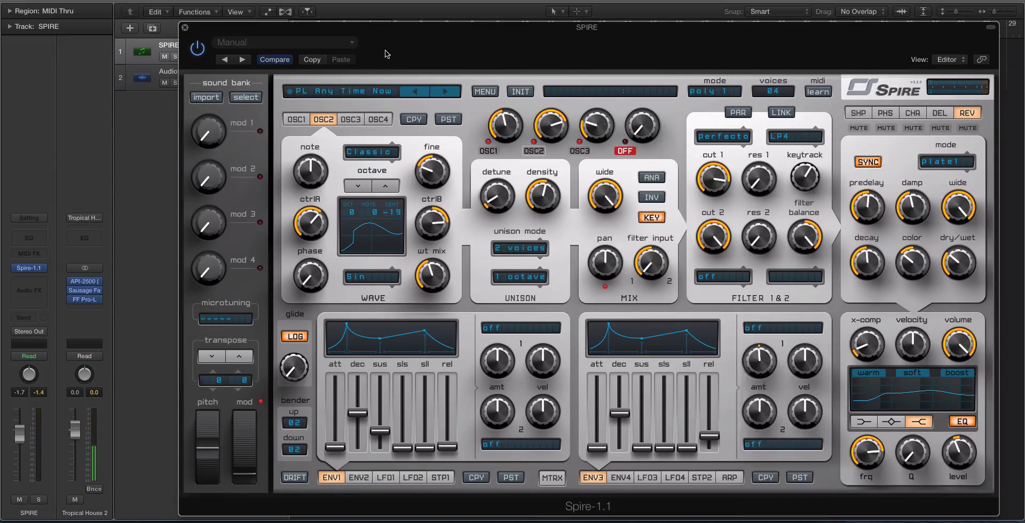
Step: Copy the current patch settings, load the init patch and inspect the destination of ENV3's first slot
click(312, 60)
click(518, 93)
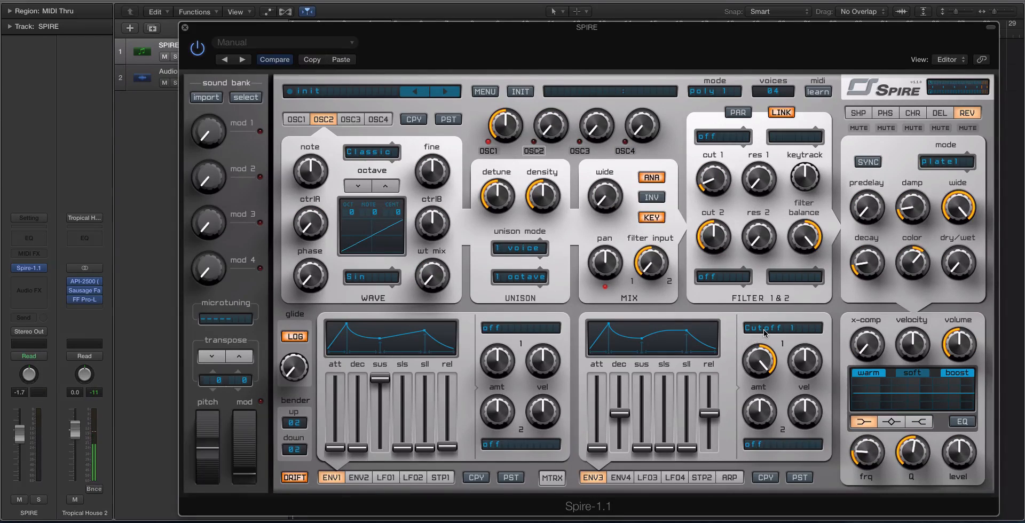
click(764, 329)
click(774, 328)
click(770, 331)
click(742, 336)
Step: Inspect the filter 1 type options and ENV3 amount in the init patch, and paste the copied patch settings back
click(709, 139)
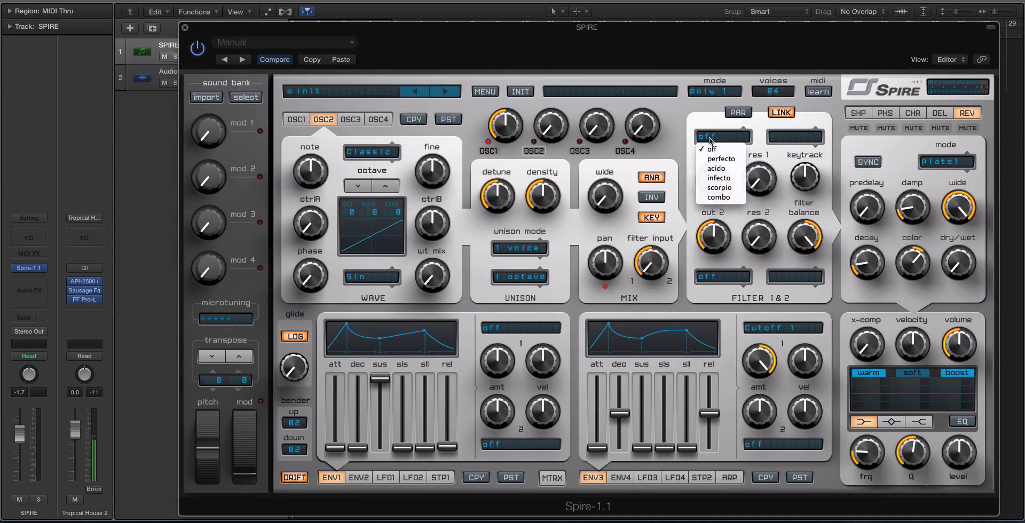
click(670, 145)
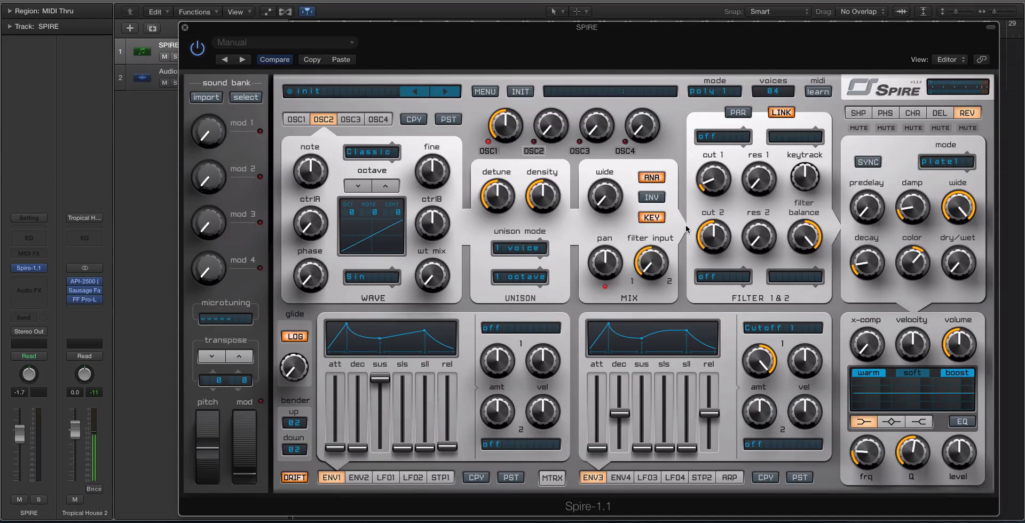
click(719, 137)
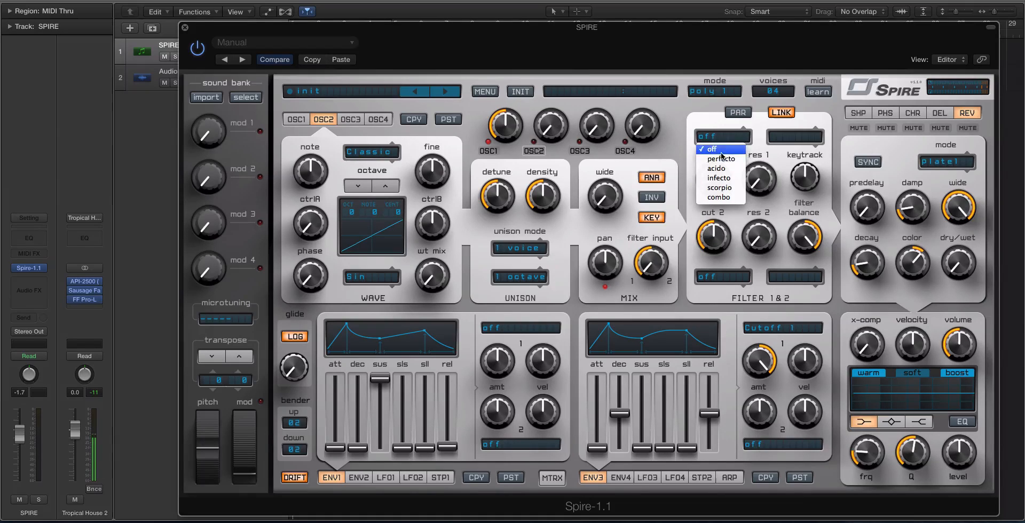
click(762, 159)
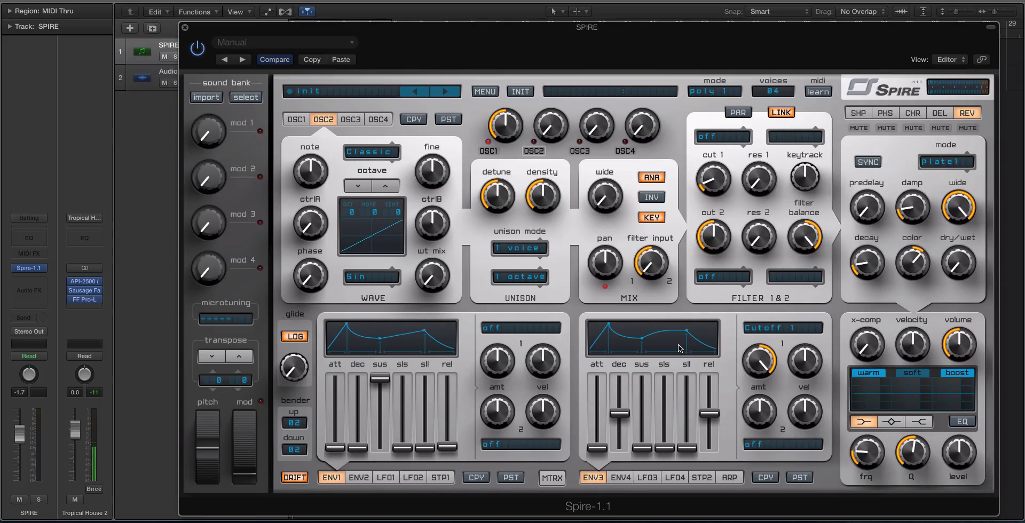
drag(761, 359, 733, 287)
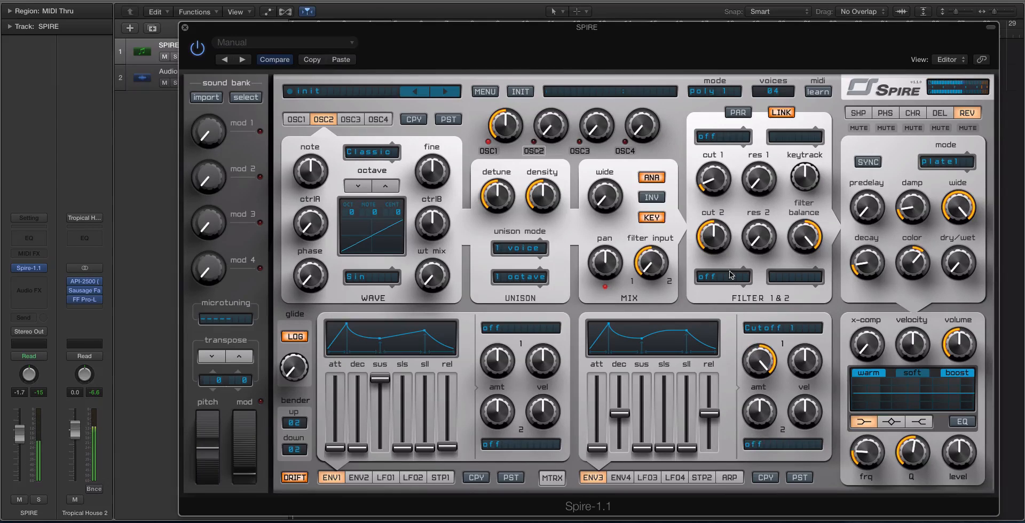
click(331, 60)
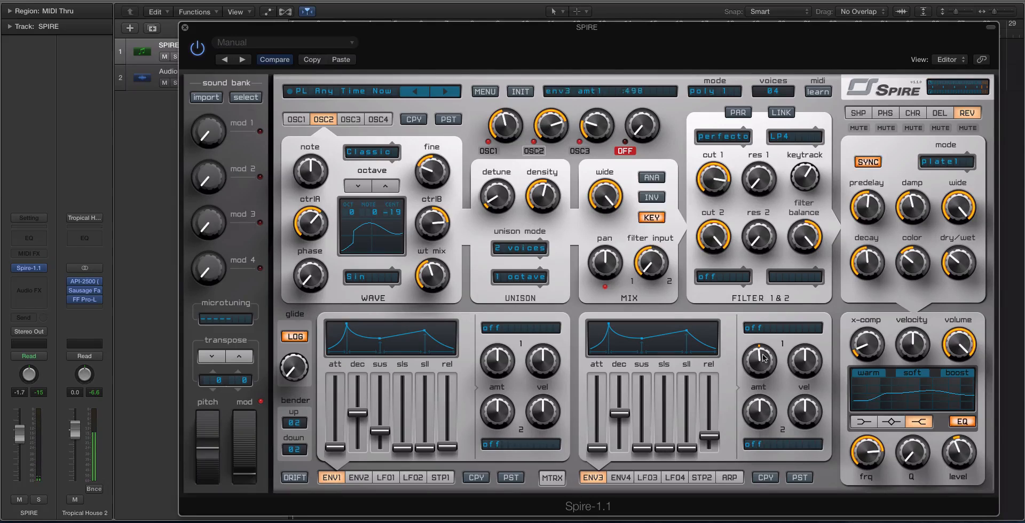
Step: Assign ENV3's first modulation slot to filter Cutoff 1 and turn its amount up to maximum
click(780, 329)
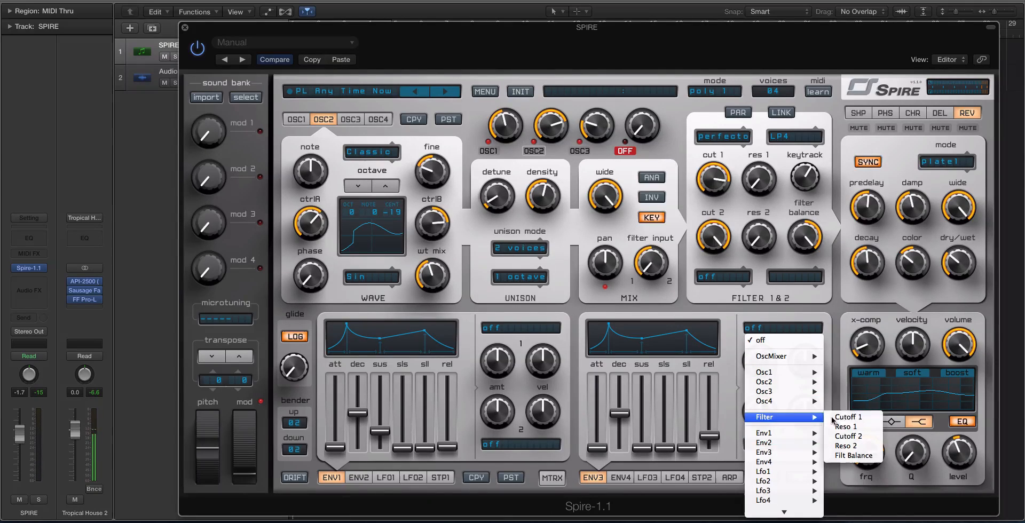
click(847, 417)
drag(759, 361, 770, 302)
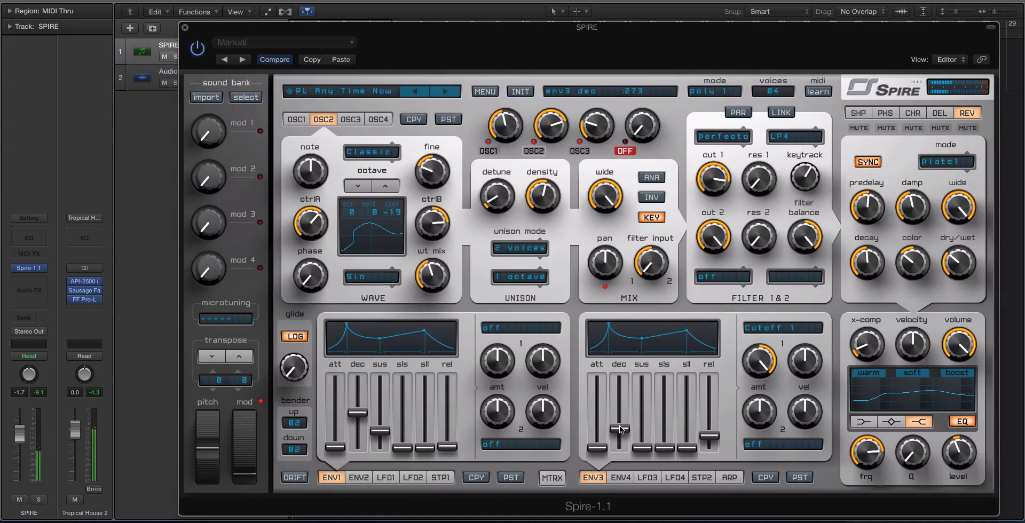
Step: Shorten ENV3's decay and fine-tune its sustain and its modulation amount on Cutoff 1
drag(621, 430, 620, 439)
drag(642, 448, 639, 441)
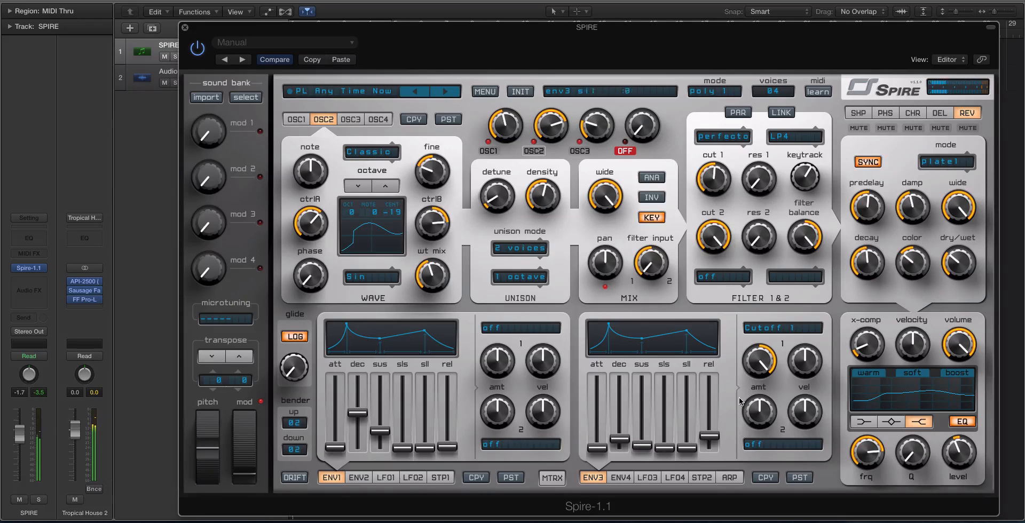
drag(761, 365, 759, 344)
click(770, 329)
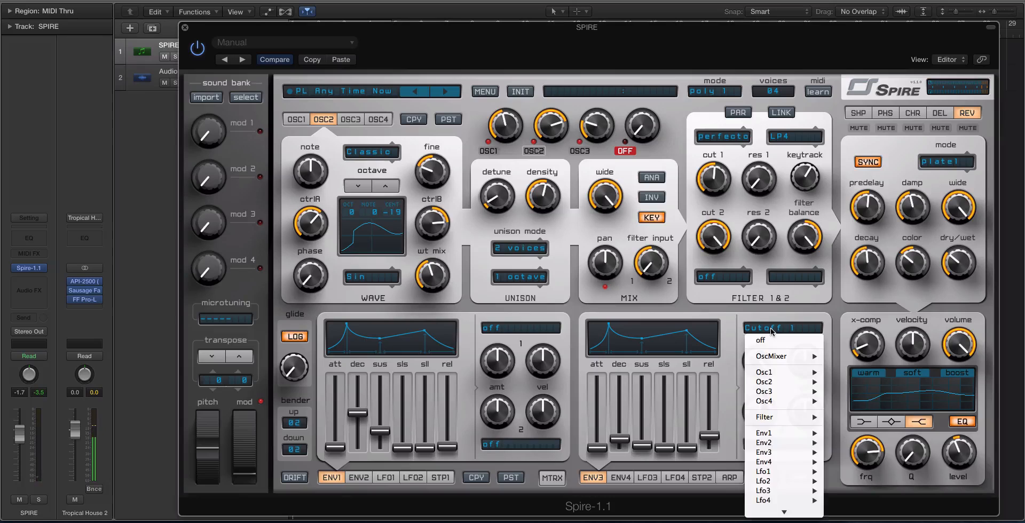
click(747, 319)
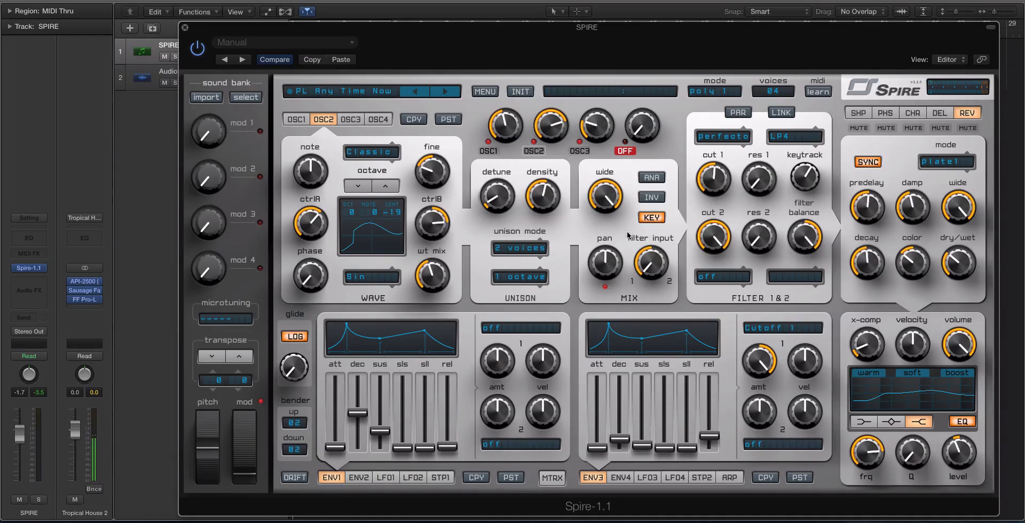
click(818, 91)
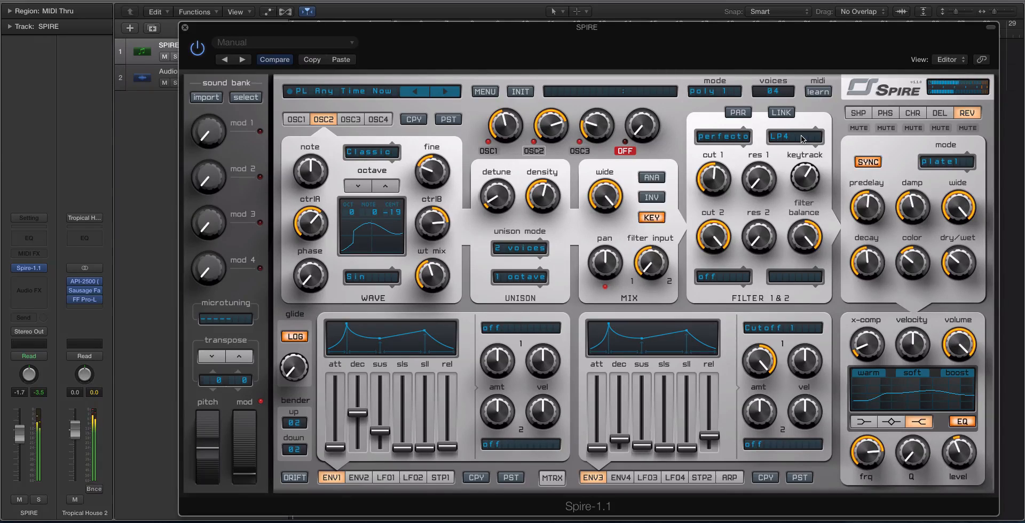
mouse_move(728, 181)
mouse_move(757, 382)
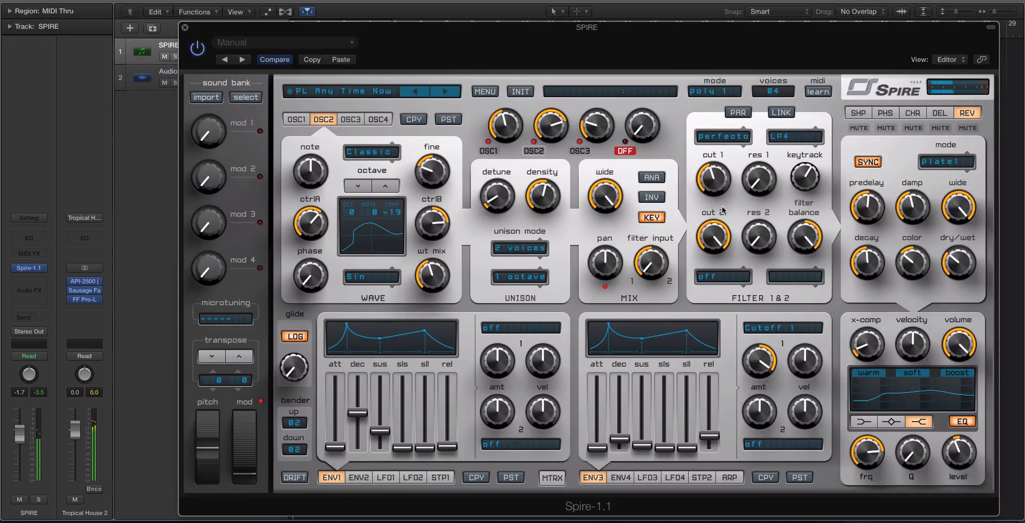
Step: Assign Osc2 Pitch as the destination of ENV4's first modulation slot
click(621, 478)
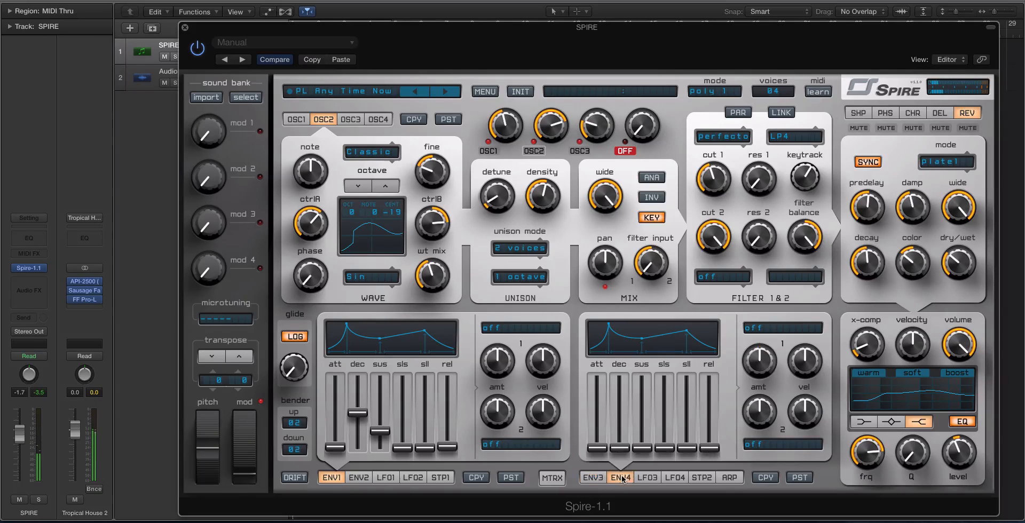
click(773, 328)
mouse_move(785, 383)
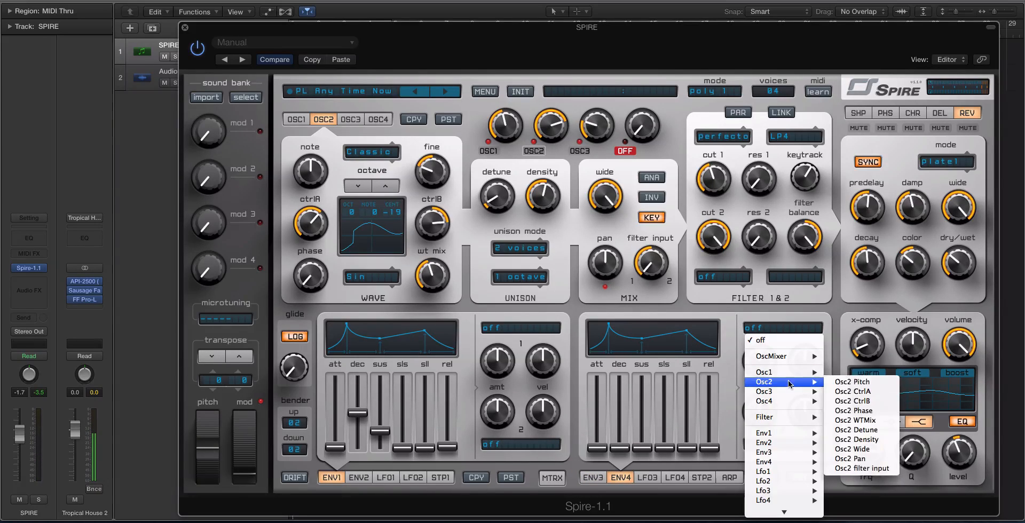
click(845, 382)
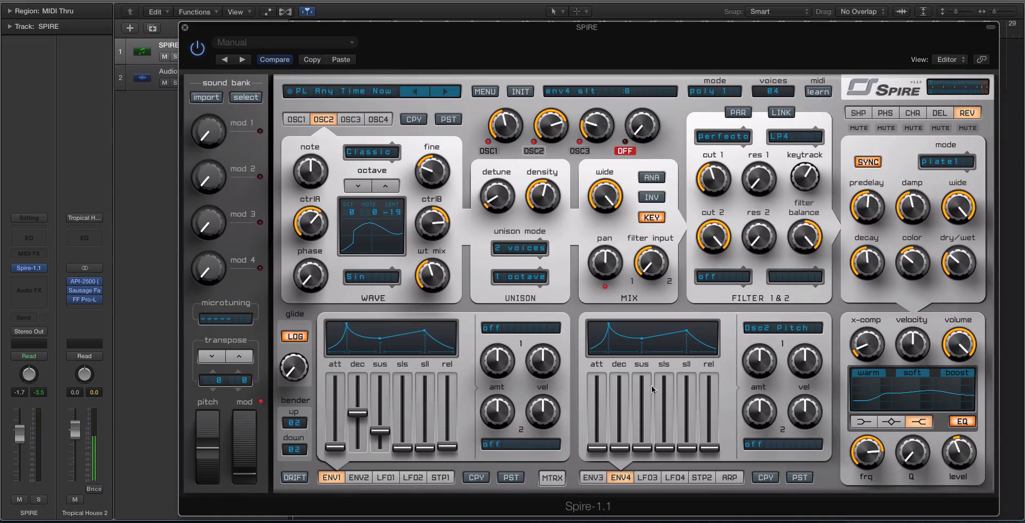
Step: Raise ENV4's decay to about midway and set its Osc2 Pitch amount well above centre but below maximum
drag(618, 446, 619, 415)
drag(759, 360, 747, 282)
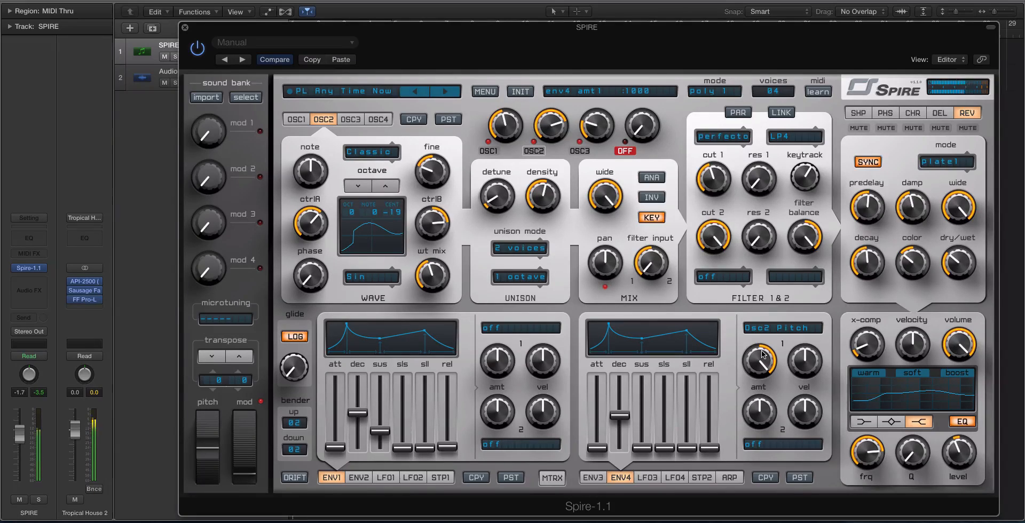
drag(762, 354, 762, 374)
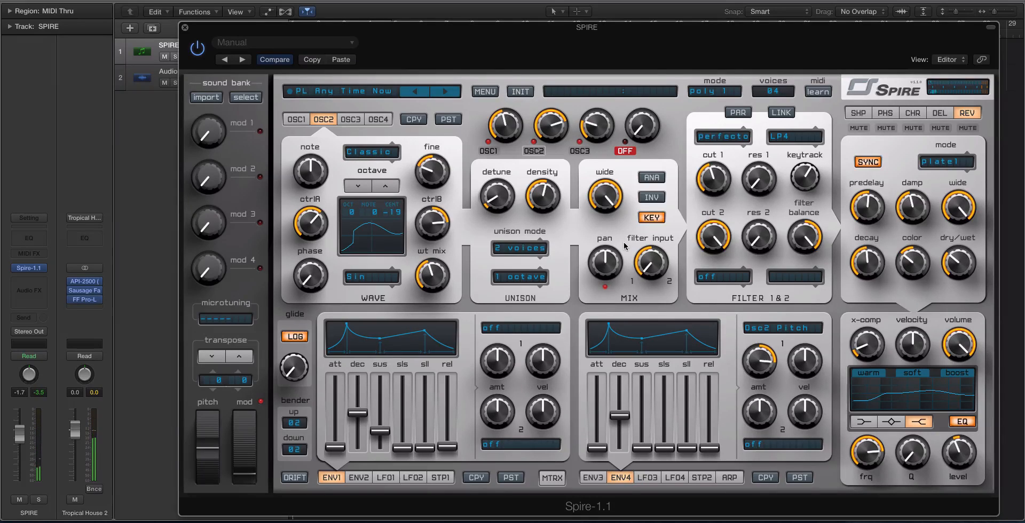
Step: Mute OSC1 and OSC3 to audition the pitch modulation on OSC2 alone
click(488, 151)
click(579, 151)
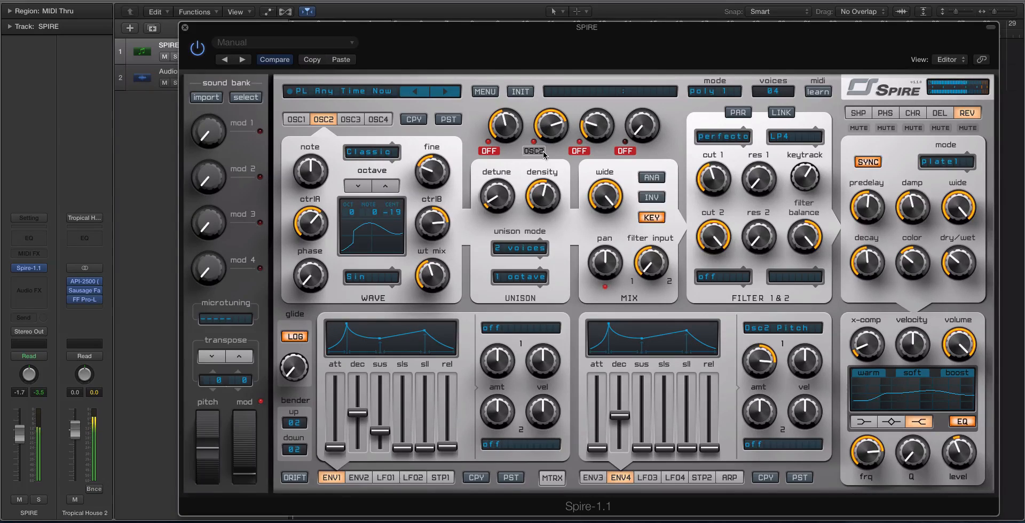
Step: Raise ENV4's Osc2 Pitch amount and try its decay at very short values, 56 and 0
drag(758, 354, 747, 270)
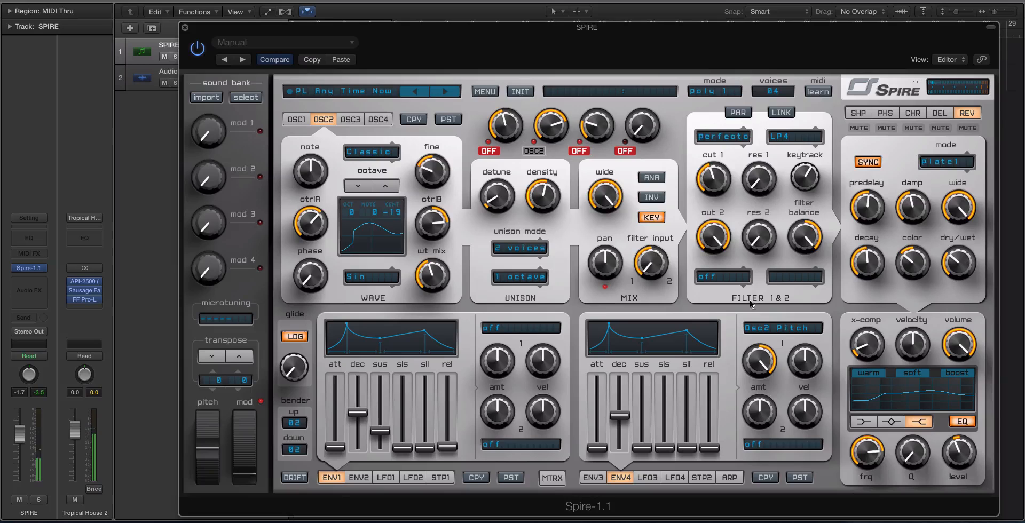
drag(620, 419, 620, 446)
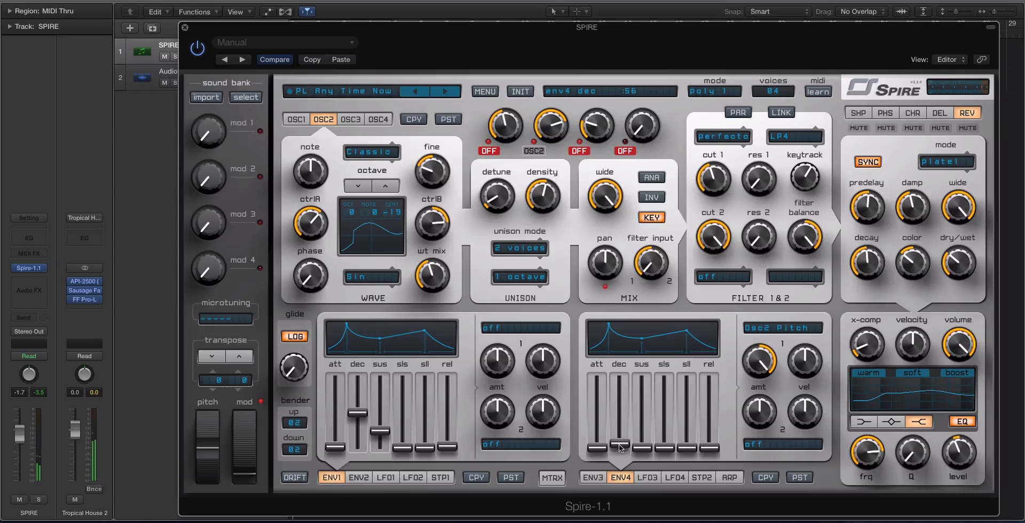
drag(619, 445, 621, 446)
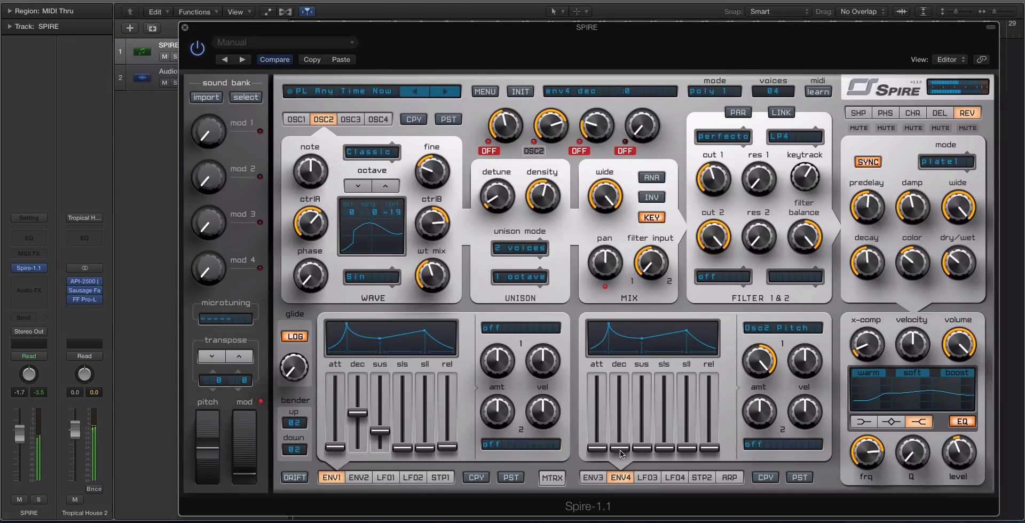
scroll(621, 442, up, 5)
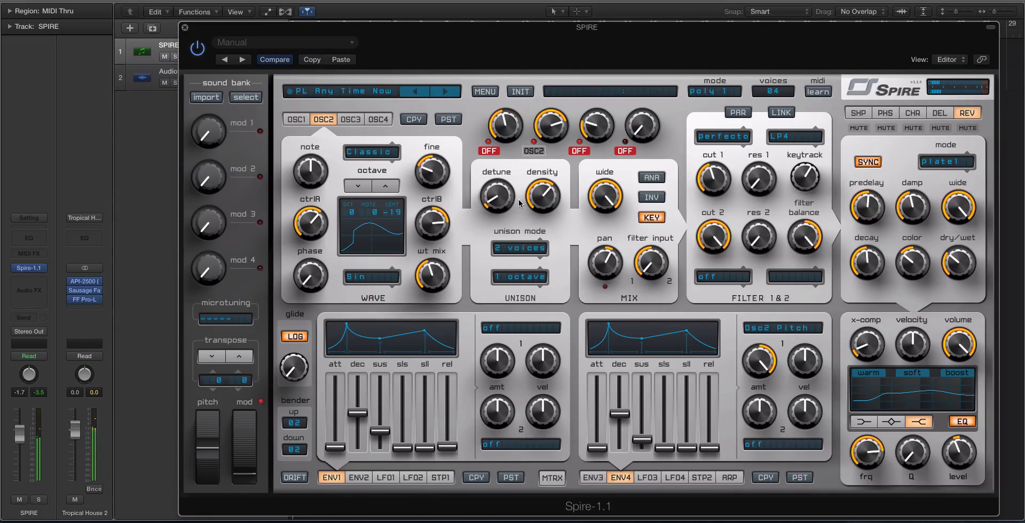
Step: Unmute OSC1 and OSC3, set ENV4's sustain to minimum and its decay to 77, and readjust its Osc2 Pitch amount
click(491, 152)
drag(643, 438, 642, 492)
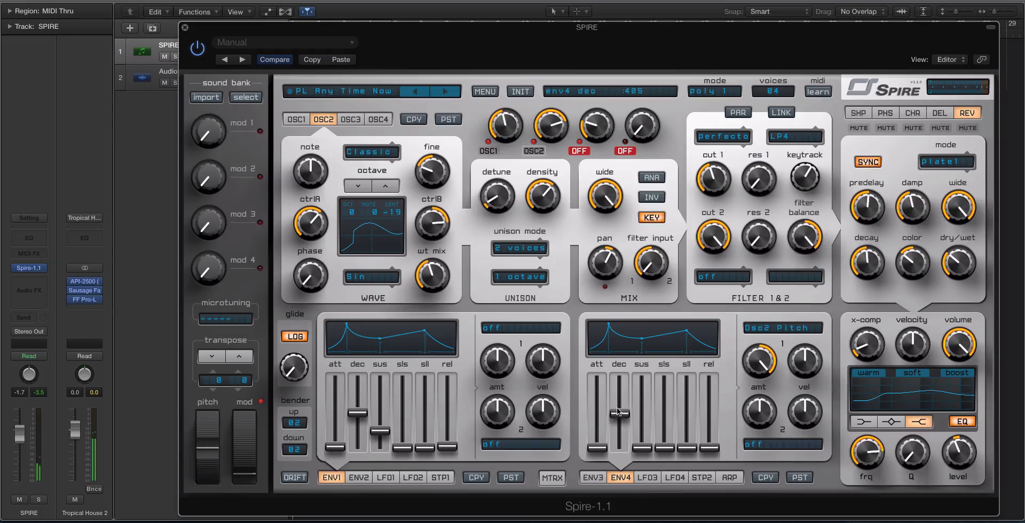
drag(618, 446, 618, 438)
click(580, 151)
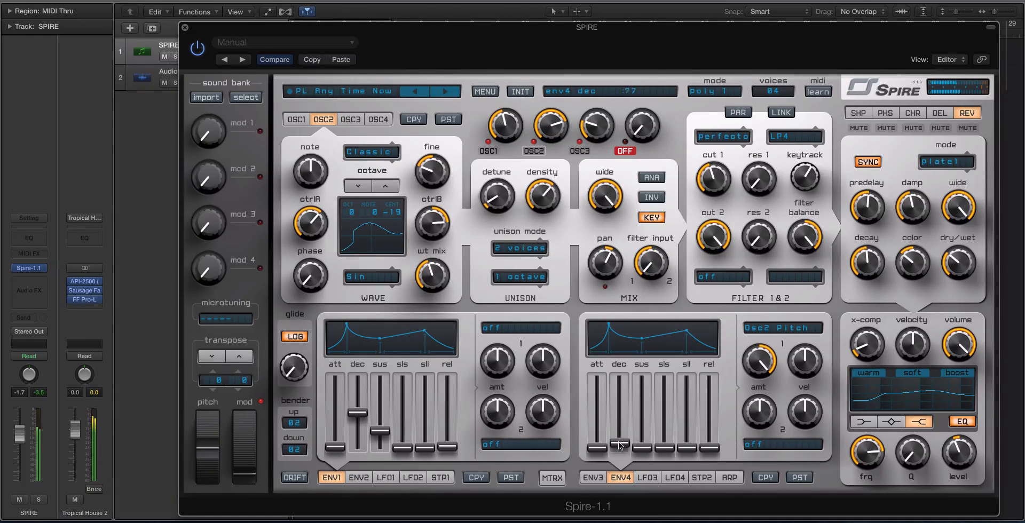
drag(747, 371, 754, 398)
Step: Raise filter cutoff 1 slightly and fine-tune ENV3's modulation amount on Cutoff 1
drag(714, 173, 714, 173)
click(591, 477)
mouse_move(755, 358)
mouse_down()
mouse_move(762, 388)
mouse_move(760, 351)
mouse_up()
mouse_move(717, 186)
mouse_down()
mouse_move(719, 213)
mouse_move(721, 199)
mouse_up()
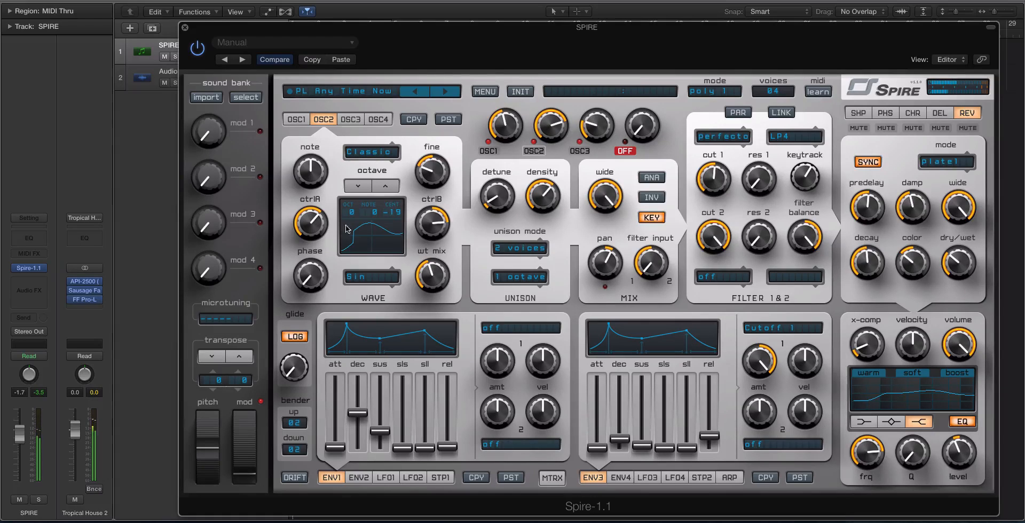
Step: Set ENV4's Osc2 Pitch modulation amount to 798
mouse_move(233, 456)
mouse_down()
mouse_move(245, 441)
mouse_move(241, 450)
mouse_up()
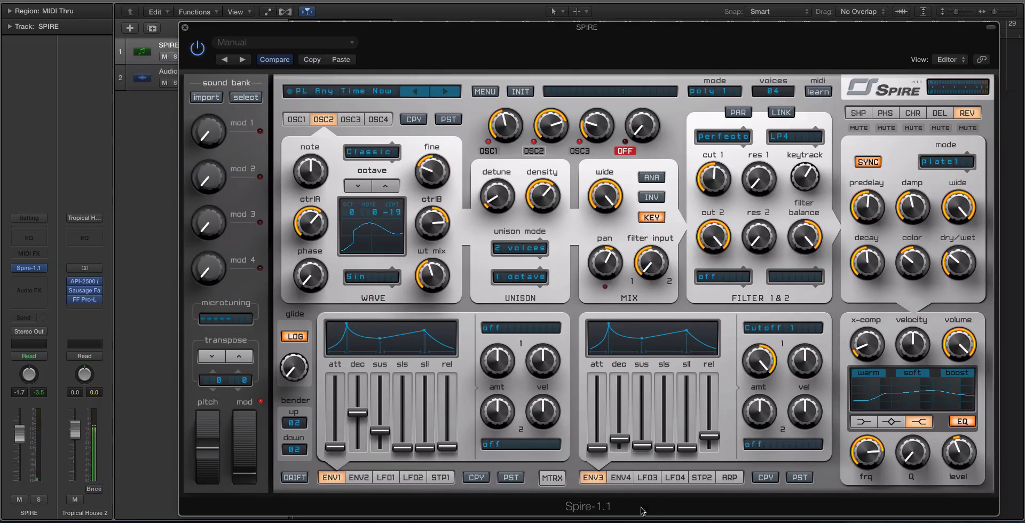
click(620, 477)
drag(751, 365, 747, 372)
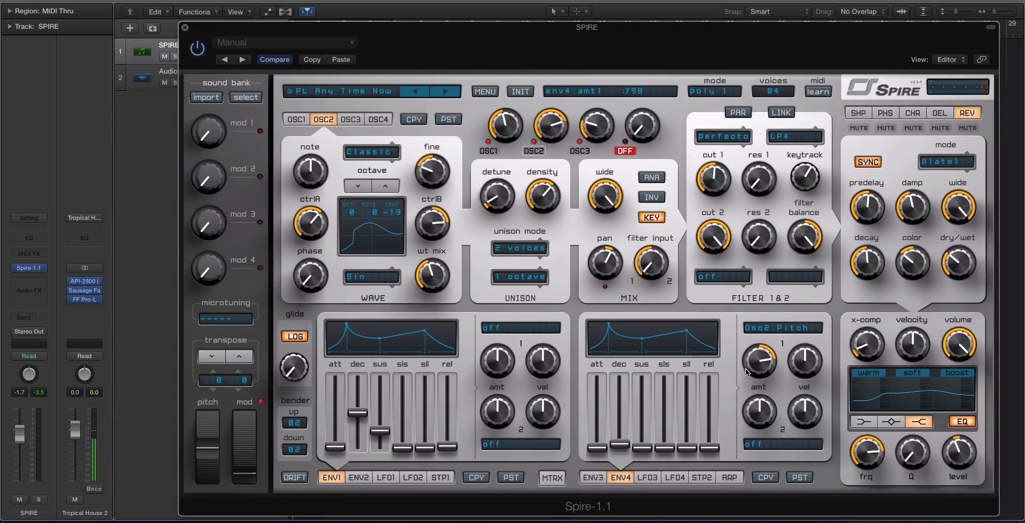